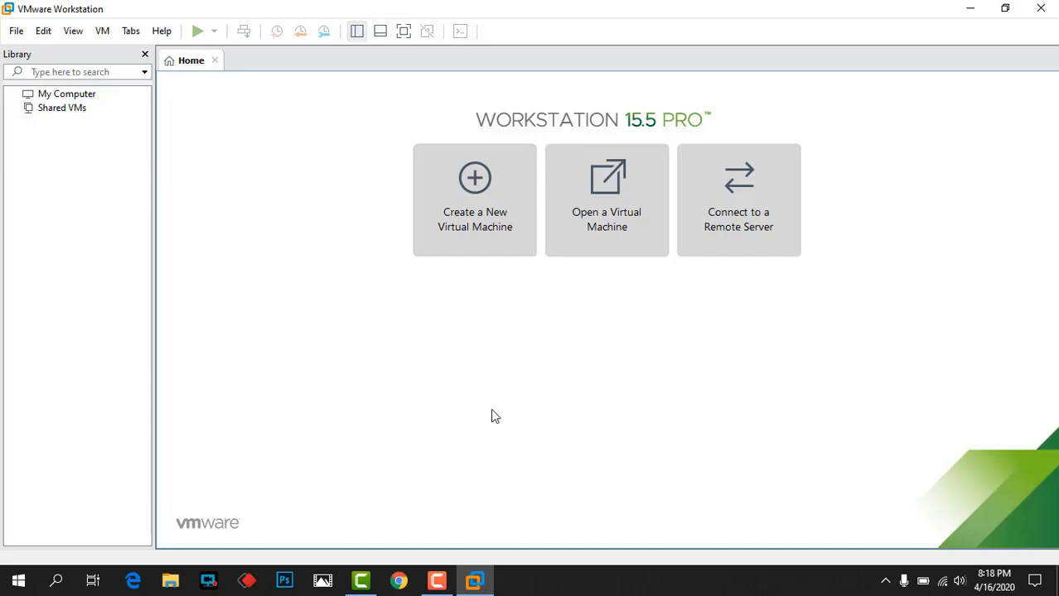
- Relaunch VMware Workstation Pro and start creating a new virtual machine with the Typical (recommended) configuration
{"action": "key", "text": "alt+F4"}
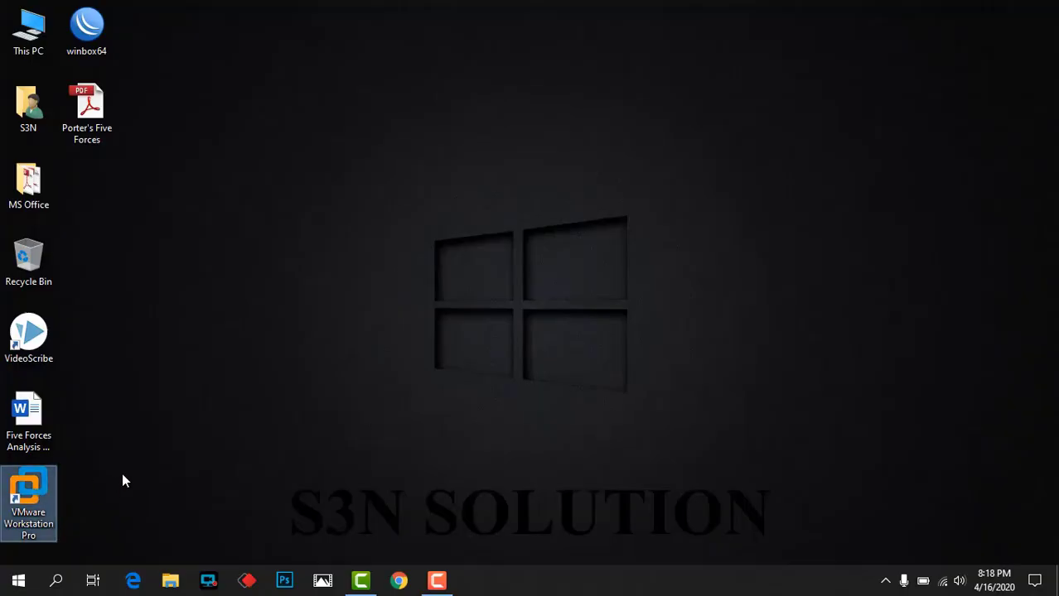
{"action": "key", "text": "Return"}
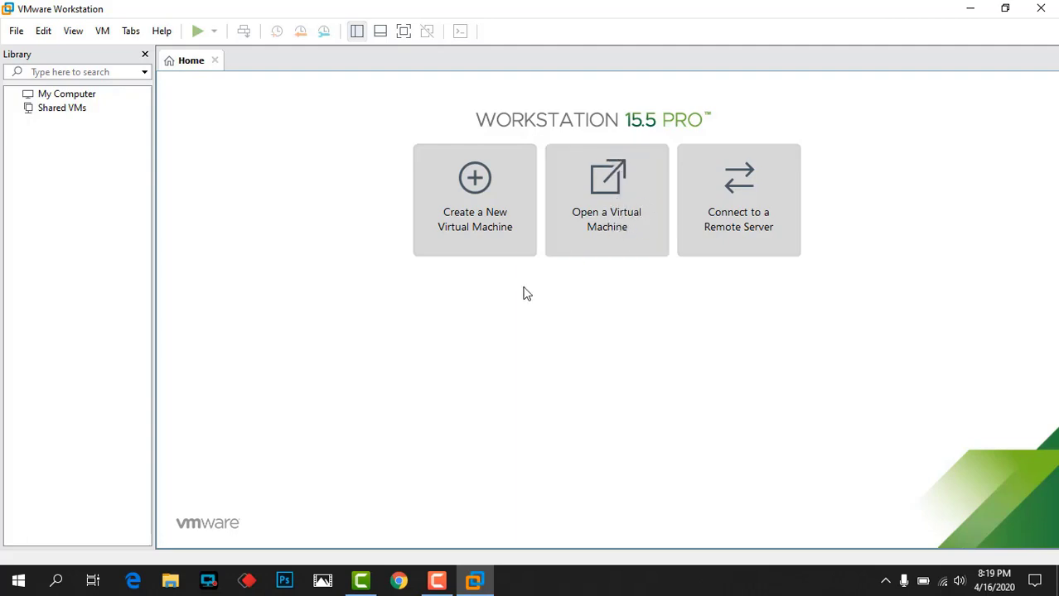
{"action": "left_click", "coordinate": [492, 192]}
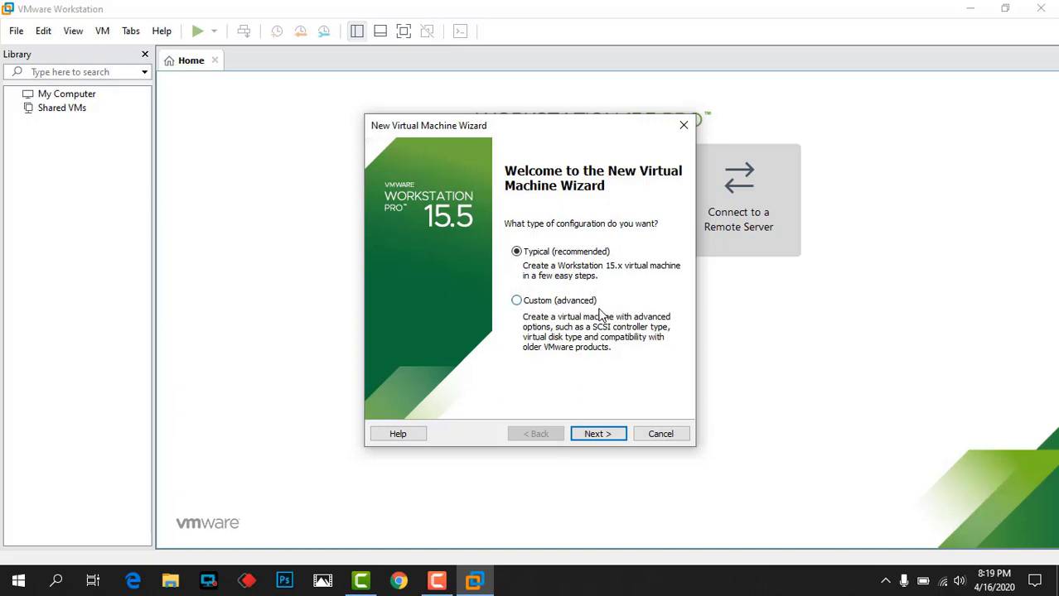
{"action": "left_click", "coordinate": [610, 437]}
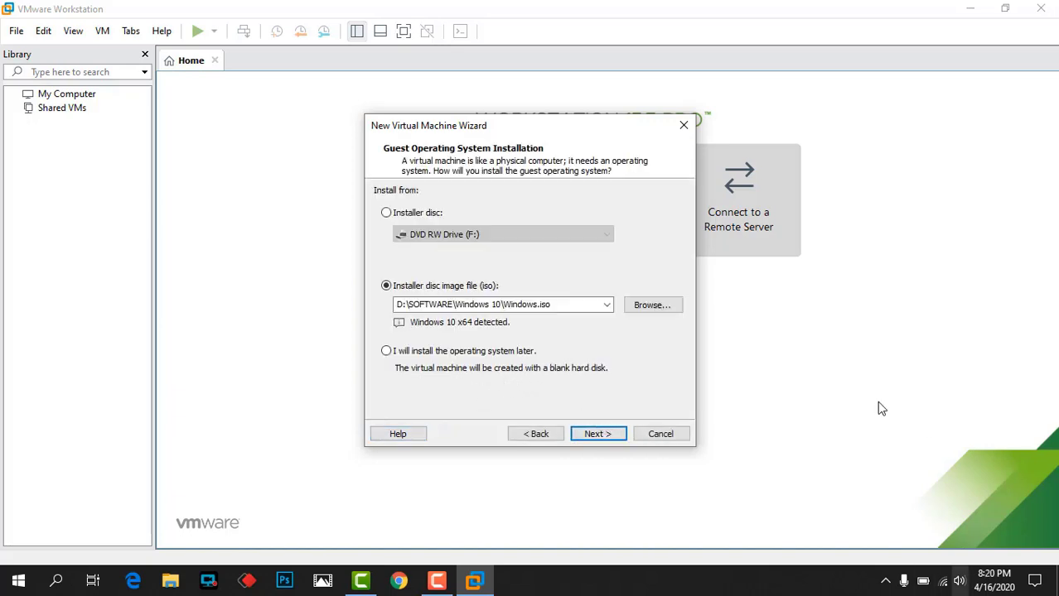
- Set the guest system to install from the disc image file Windows.iso in the Windows 10 software folder
{"action": "left_click", "coordinate": [385, 214]}
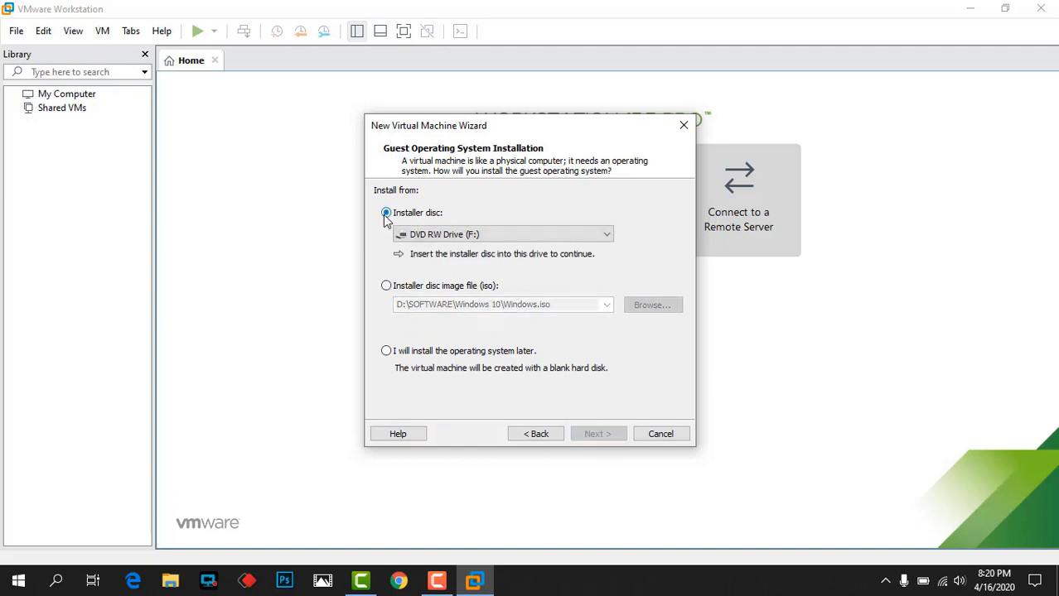
{"action": "left_click", "coordinate": [386, 287]}
{"action": "left_click", "coordinate": [386, 351]}
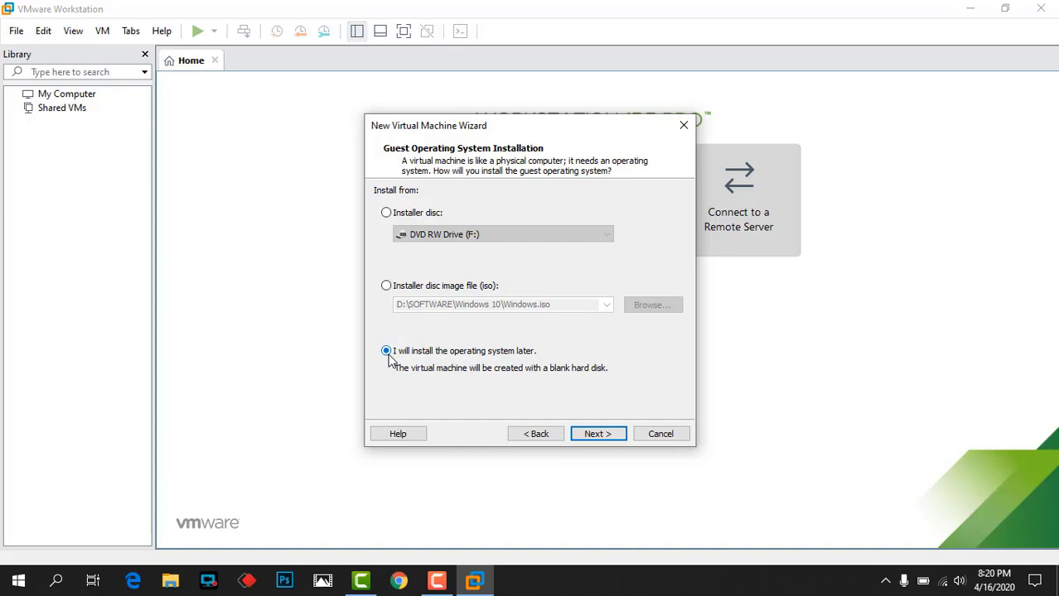
{"action": "left_click", "coordinate": [386, 286]}
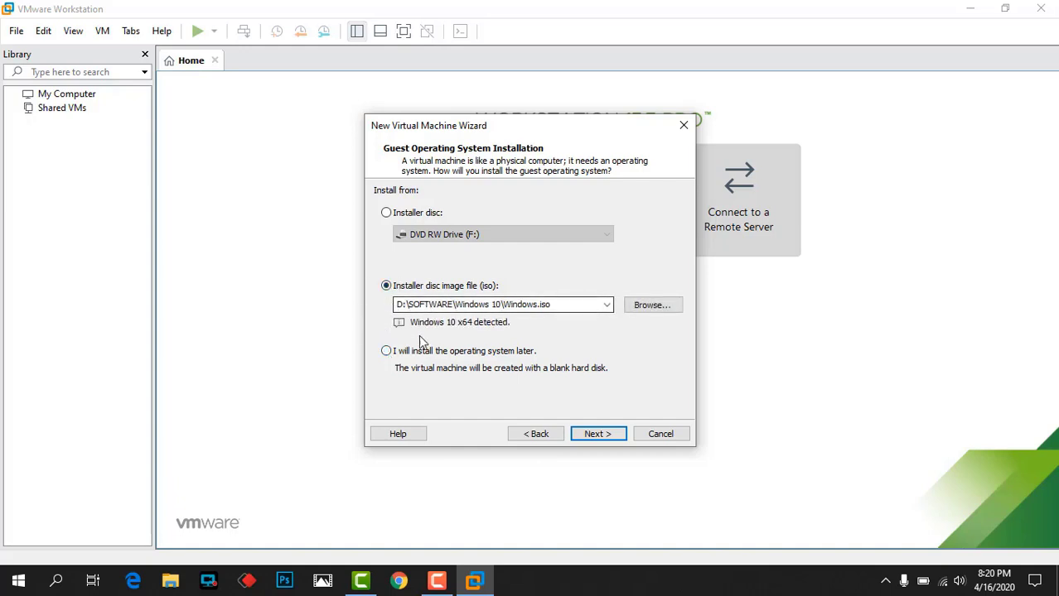
{"action": "left_click", "coordinate": [652, 305]}
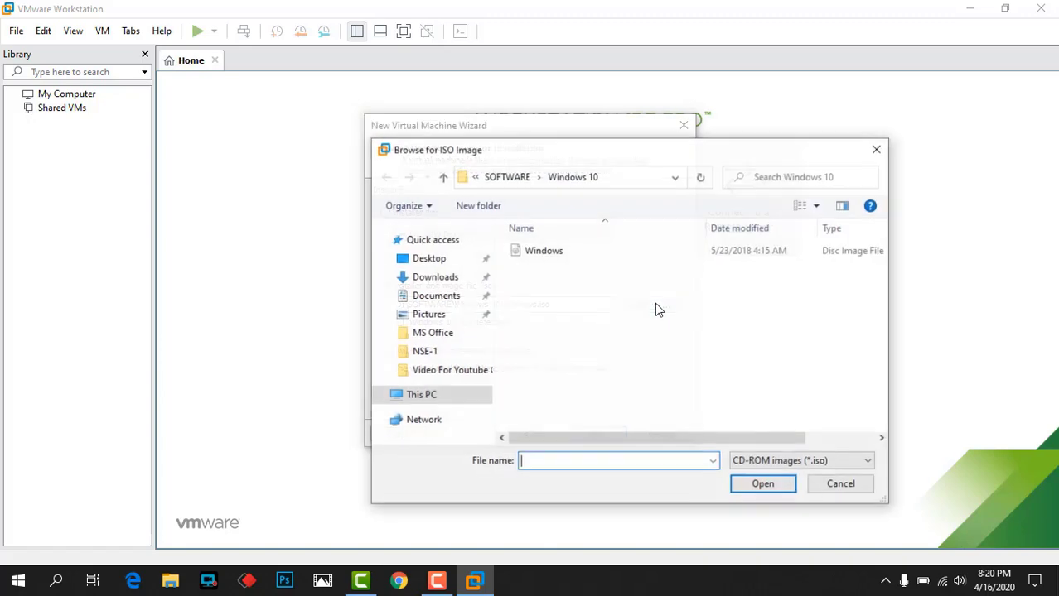
{"action": "left_click", "coordinate": [563, 252]}
{"action": "left_click", "coordinate": [756, 496]}
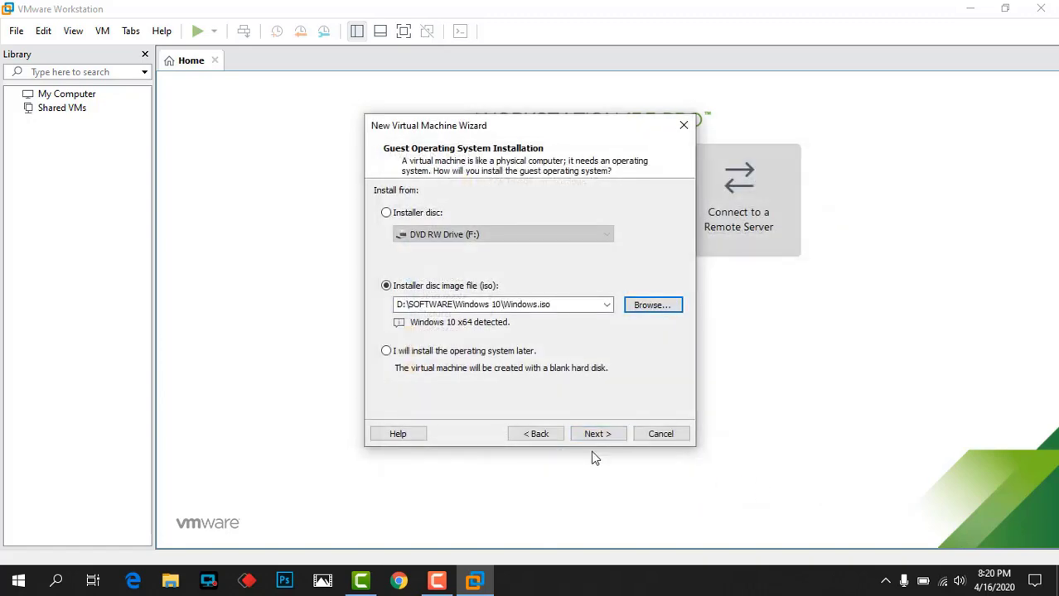
{"action": "left_click", "coordinate": [592, 438]}
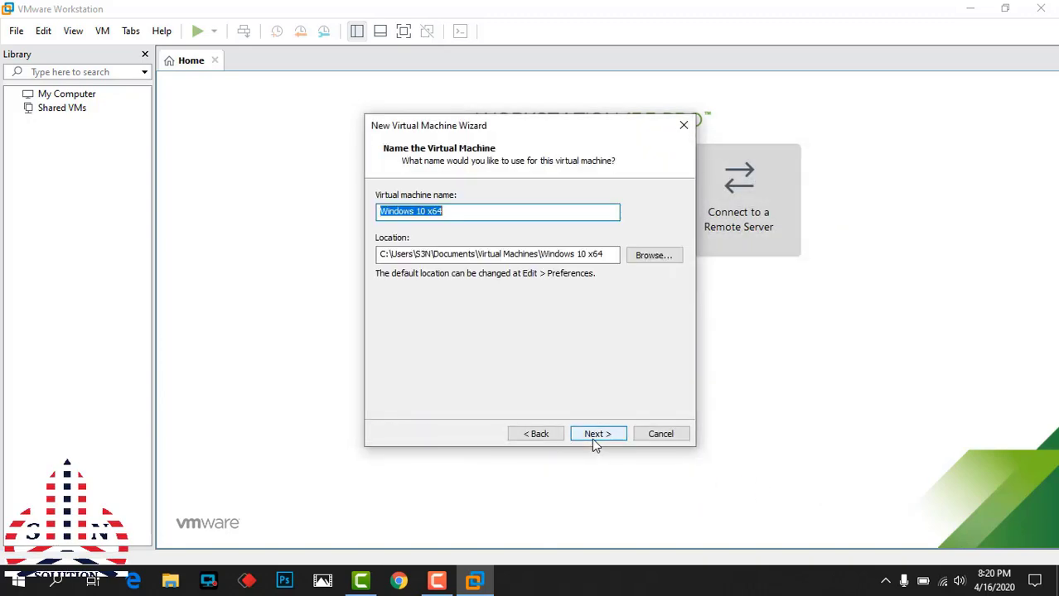
- Name the virtual machine Windows 10 and keep the suggested location
{"action": "left_click", "coordinate": [450, 213]}
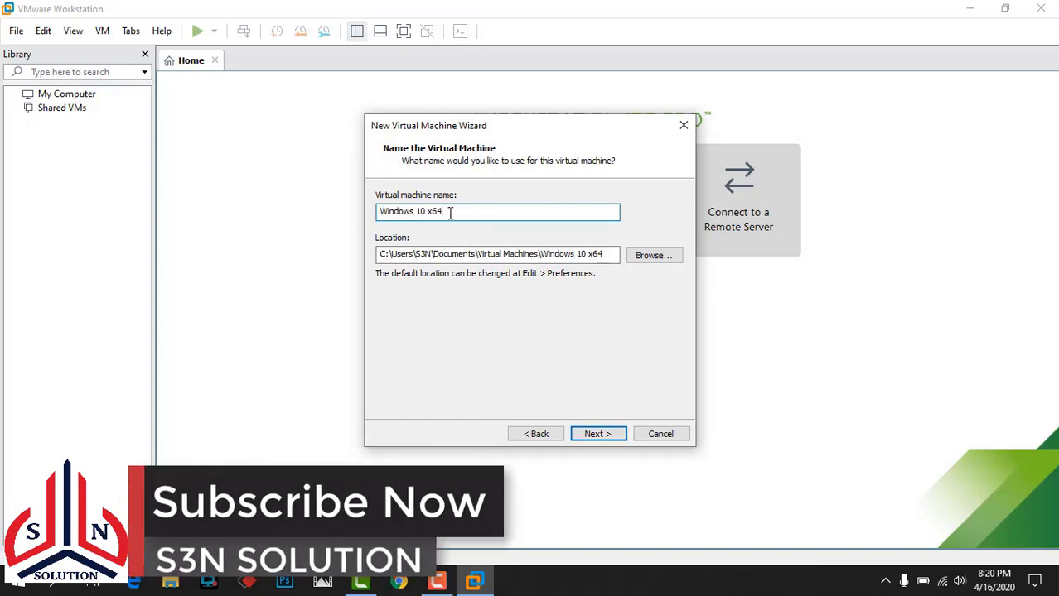
{"action": "key", "text": "BackSpace"}
{"action": "key", "text": "BackSpace"}
{"action": "key", "text": "BackSpace"}
{"action": "key", "text": "BackSpace"}
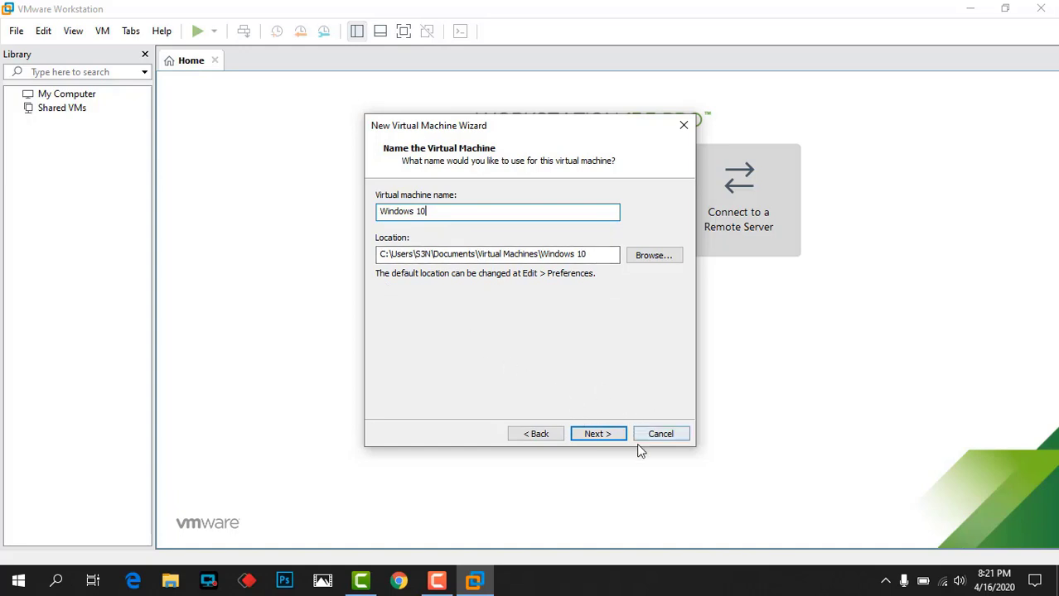
{"action": "left_click", "coordinate": [605, 436]}
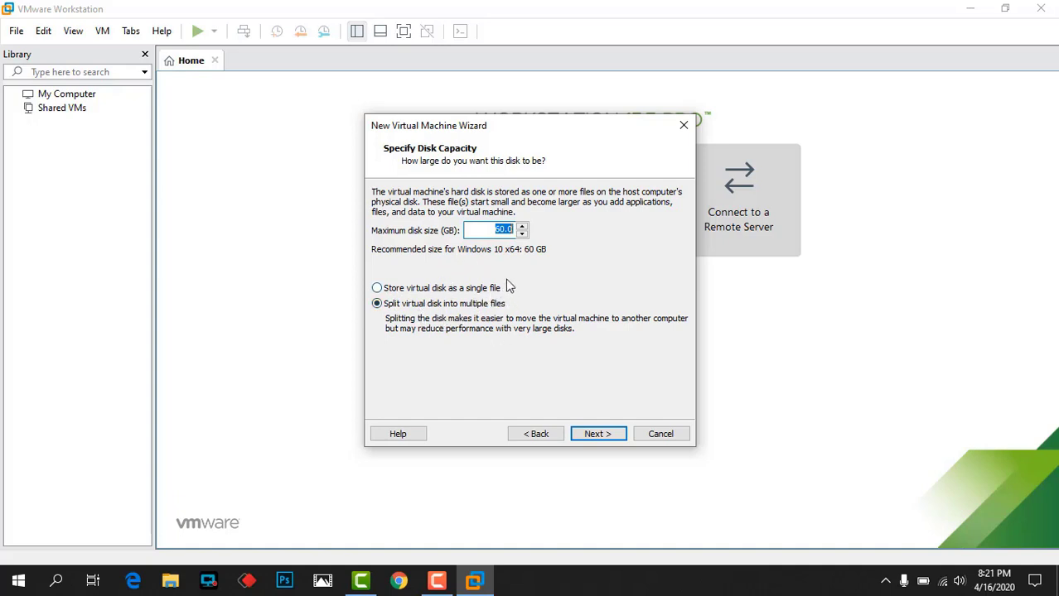
- Store the 60 GB virtual disk as a single file and finish creating the virtual machine after reviewing its hardware summary
{"action": "left_click", "coordinate": [377, 289]}
{"action": "left_click", "coordinate": [603, 435]}
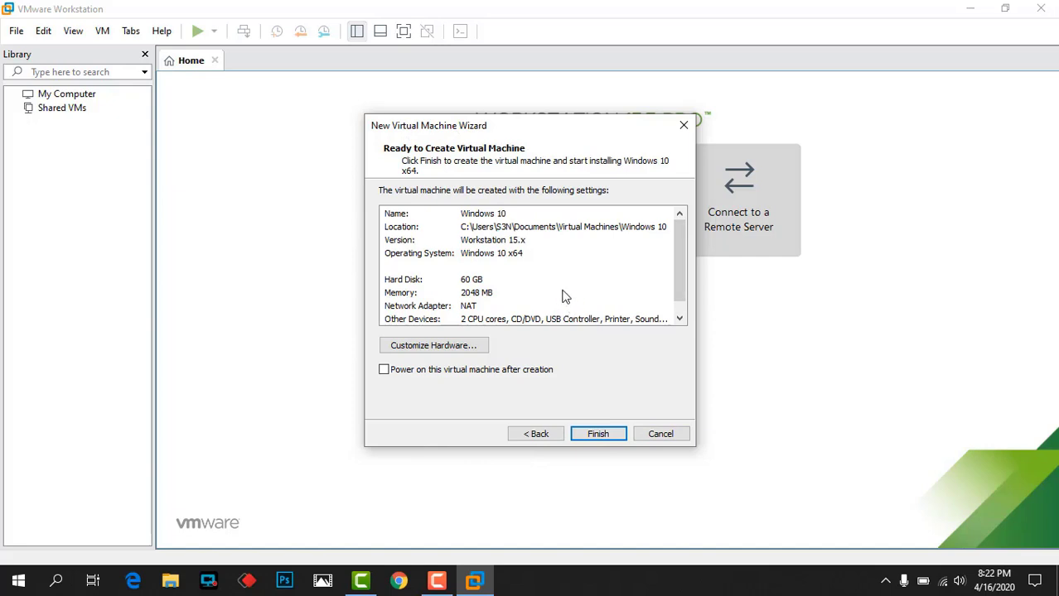
{"action": "left_click", "coordinate": [466, 282]}
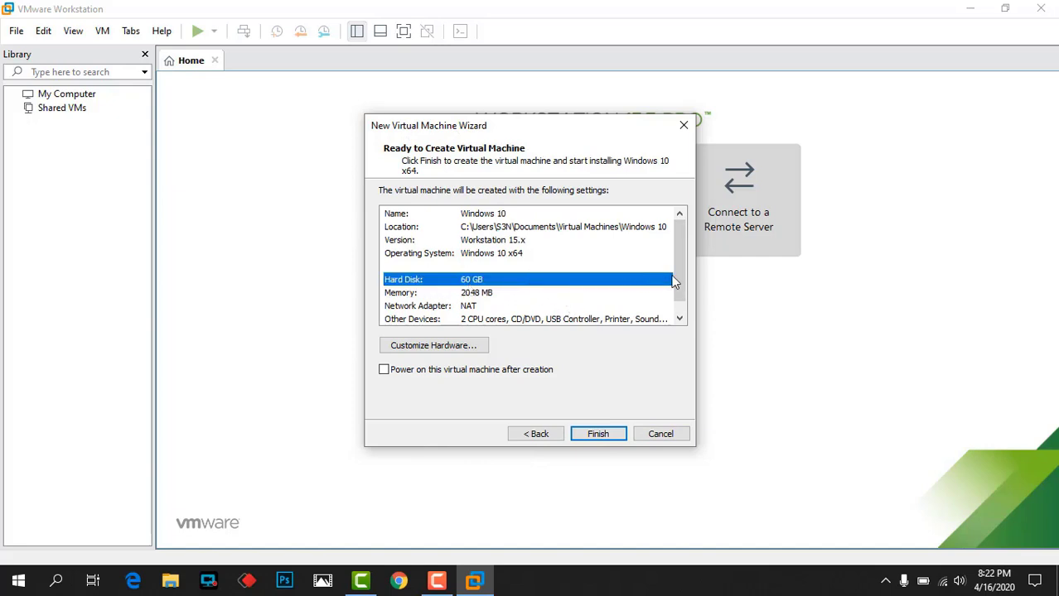
{"action": "left_click_drag", "start_coordinate": [678, 273], "coordinate": [687, 298]}
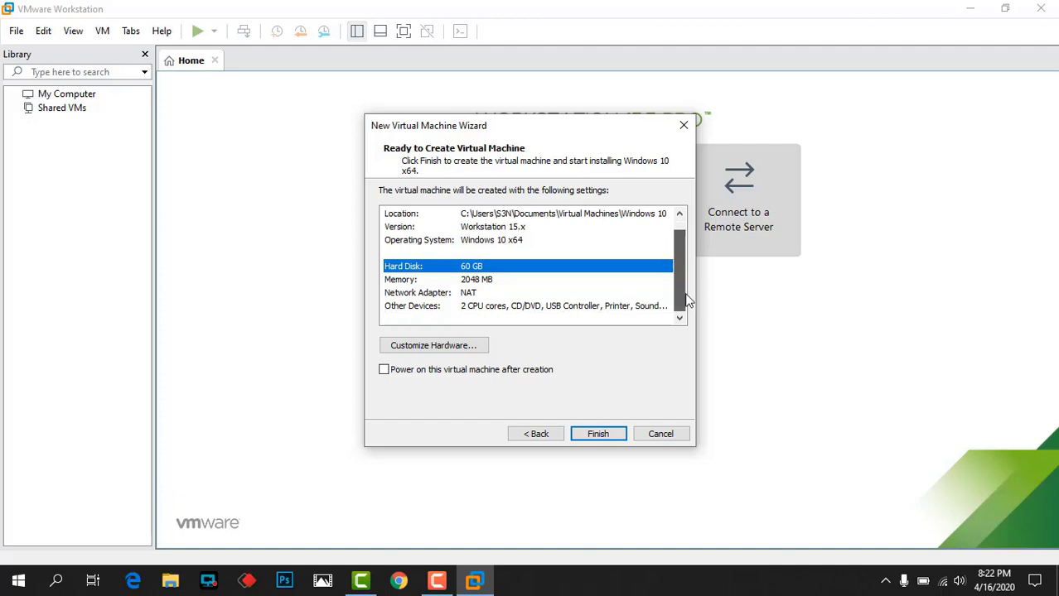
{"action": "left_click", "coordinate": [507, 281]}
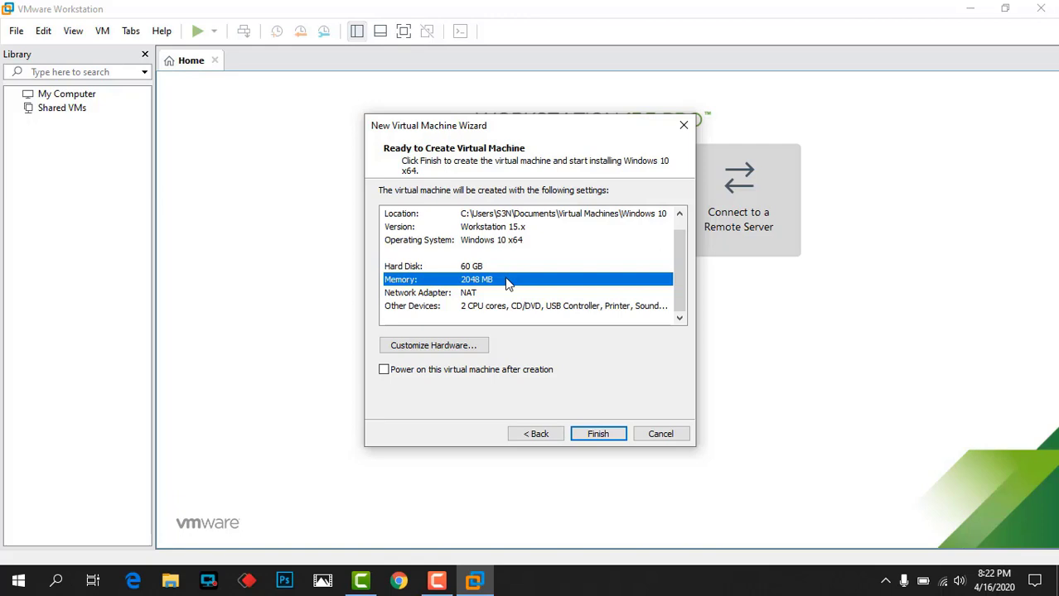
{"action": "left_click", "coordinate": [513, 294]}
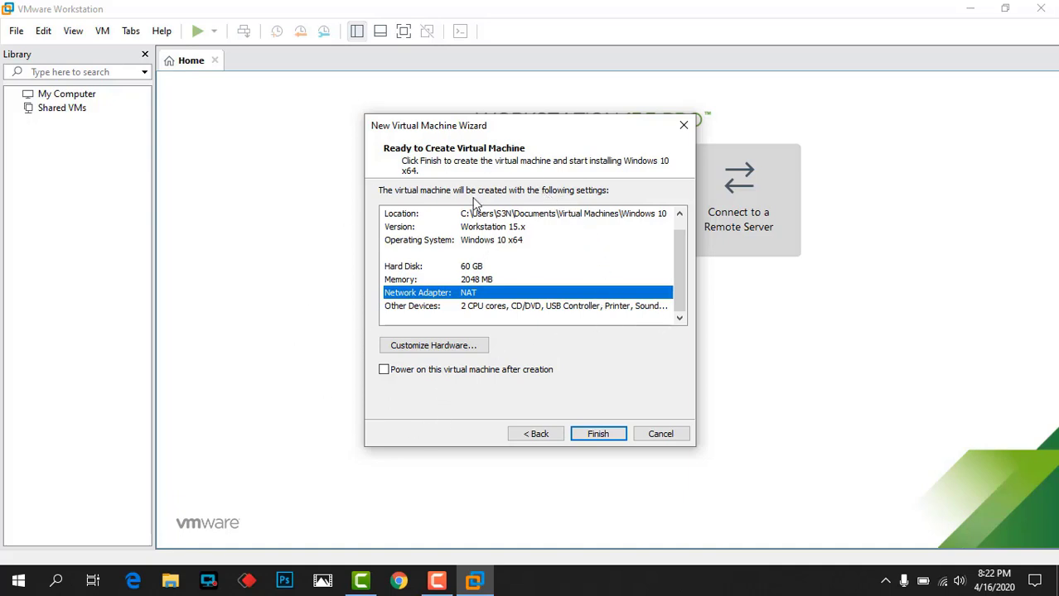
{"action": "left_click", "coordinate": [599, 435]}
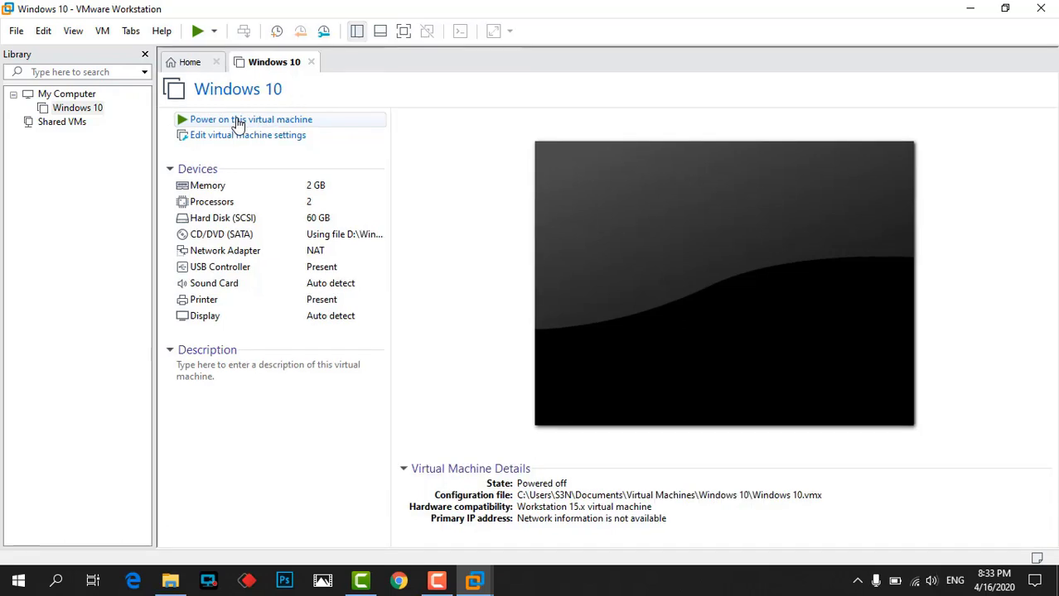
- Power on the Windows 10 virtual machine, display it in full screen and boot into Windows Setup
{"action": "left_click", "coordinate": [237, 123]}
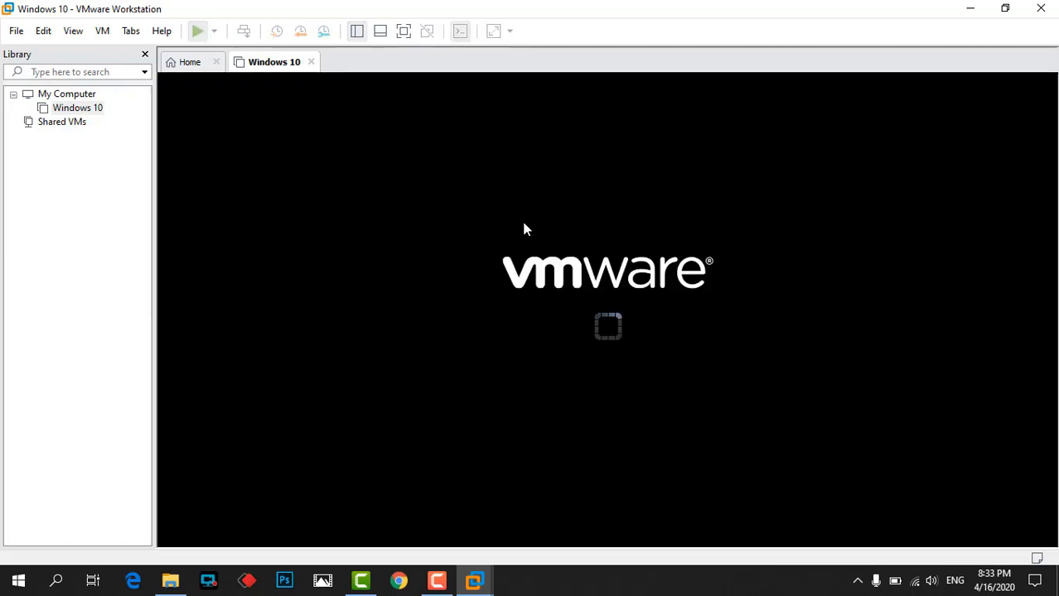
{"action": "left_click", "coordinate": [404, 31]}
{"action": "key", "text": "Return"}
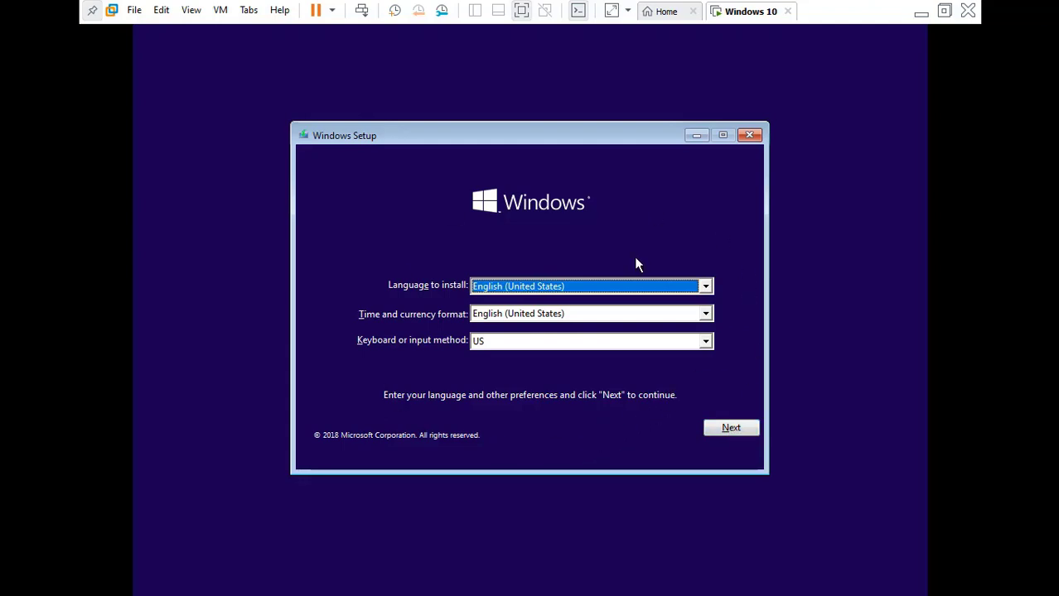
- Start the Windows installation with the default English (United States) language and US keyboard, continuing without a product key
{"action": "left_click", "coordinate": [726, 428]}
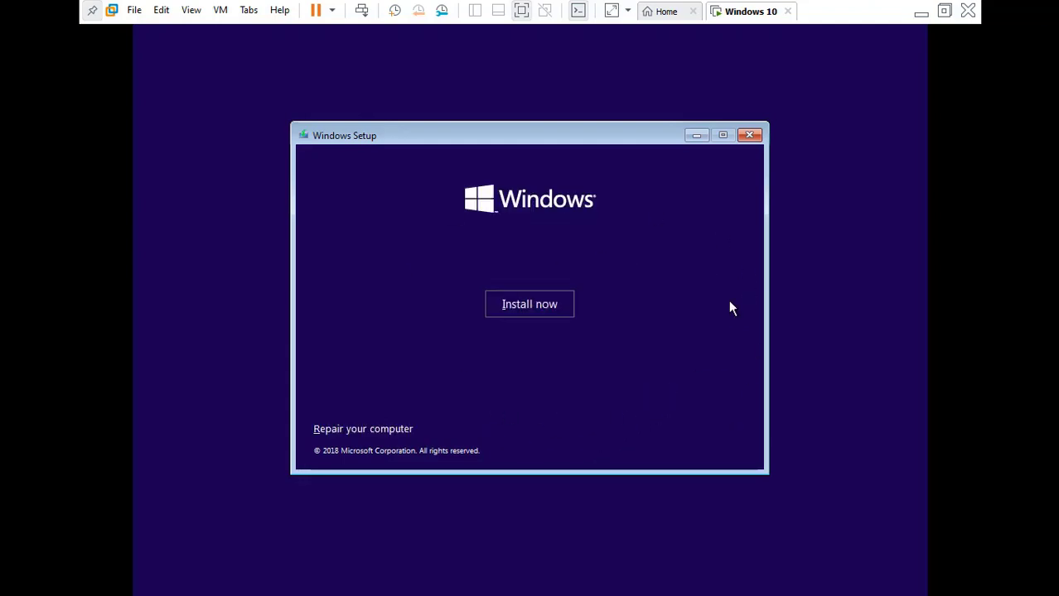
{"action": "left_click", "coordinate": [529, 305]}
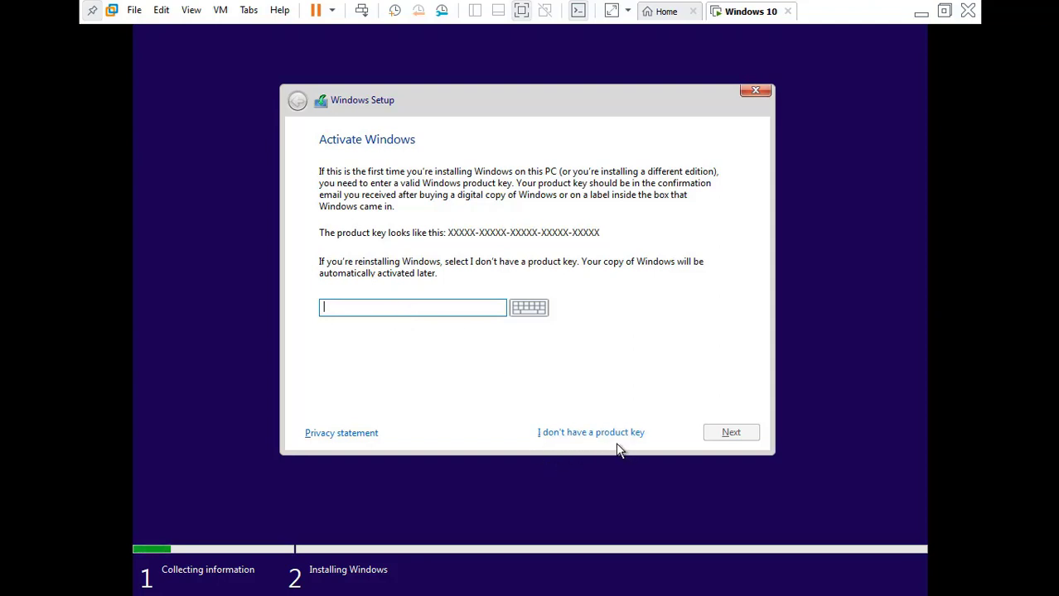
{"action": "left_click", "coordinate": [571, 434]}
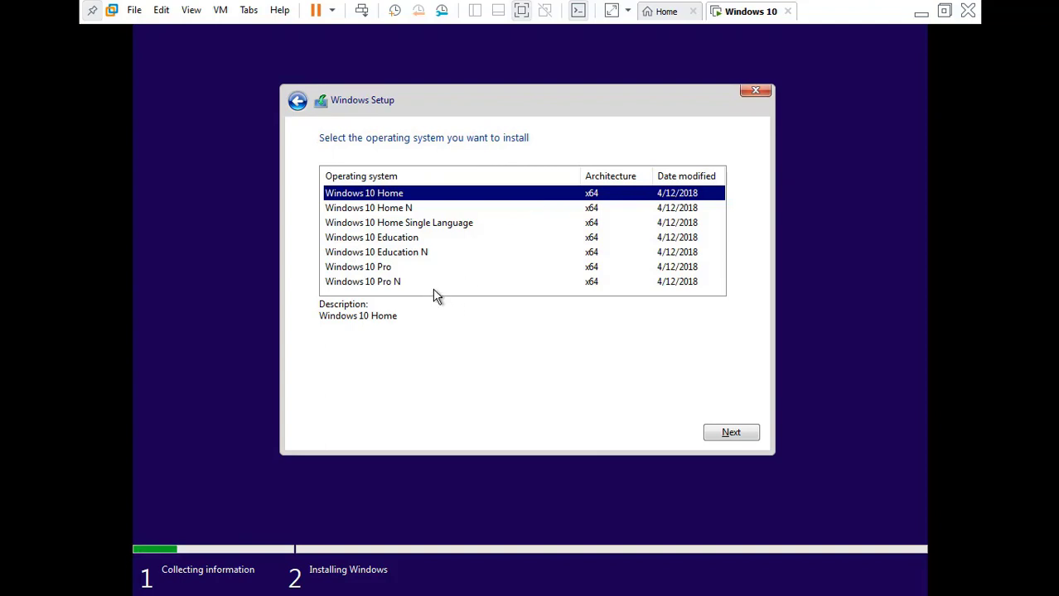
- Choose Windows 10 Pro as the edition to install and accept the license terms
{"action": "left_click", "coordinate": [370, 270]}
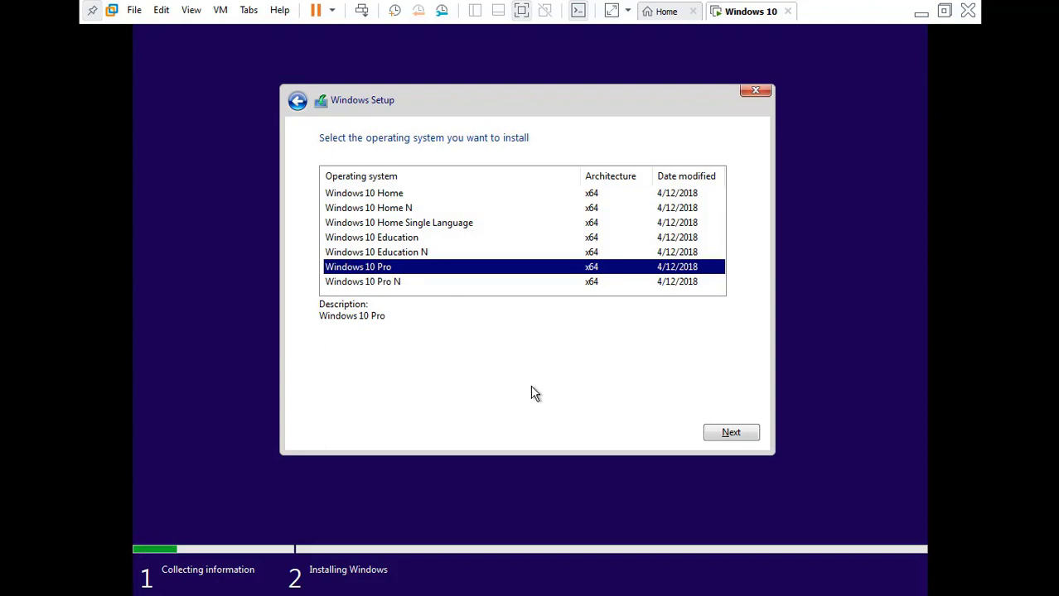
{"action": "left_click", "coordinate": [727, 434]}
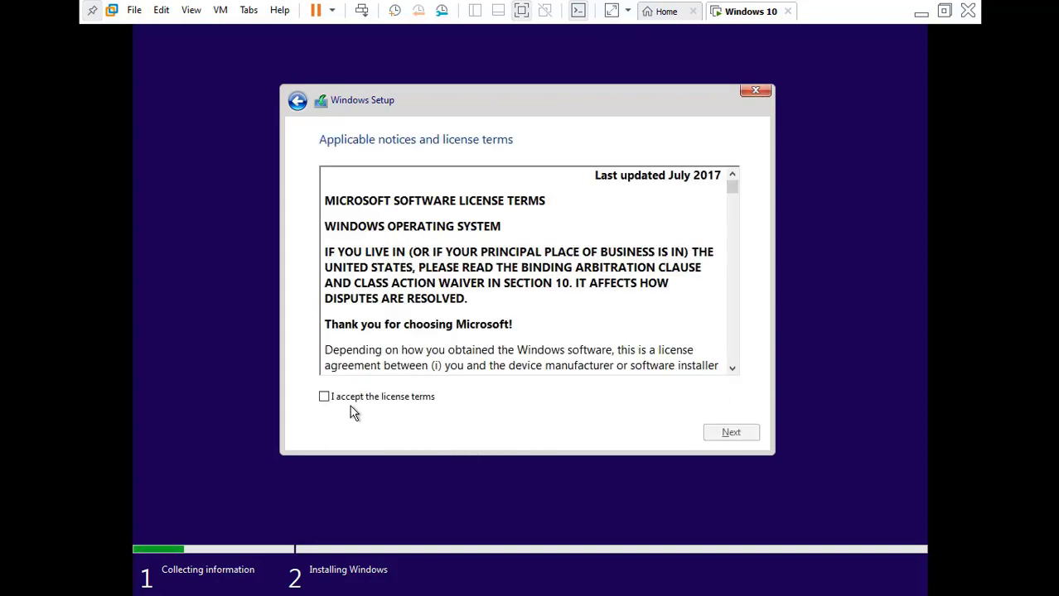
{"action": "left_click", "coordinate": [324, 398]}
{"action": "left_click", "coordinate": [728, 434]}
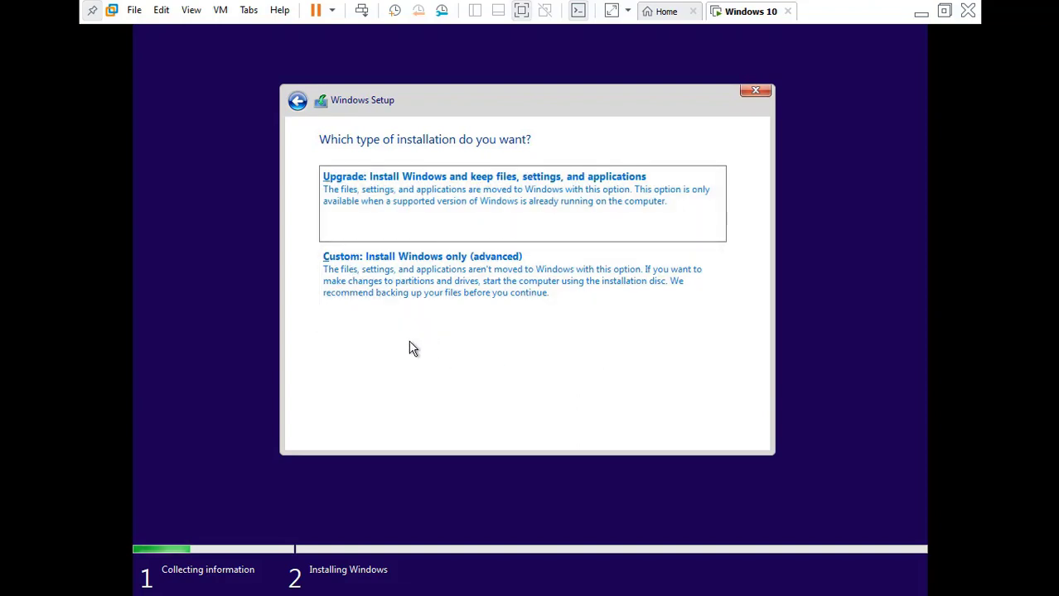
- Choose the custom installation and create a new partition using all of Drive 0's unallocated space, allowing the additional system partitions
{"action": "left_click", "coordinate": [469, 271]}
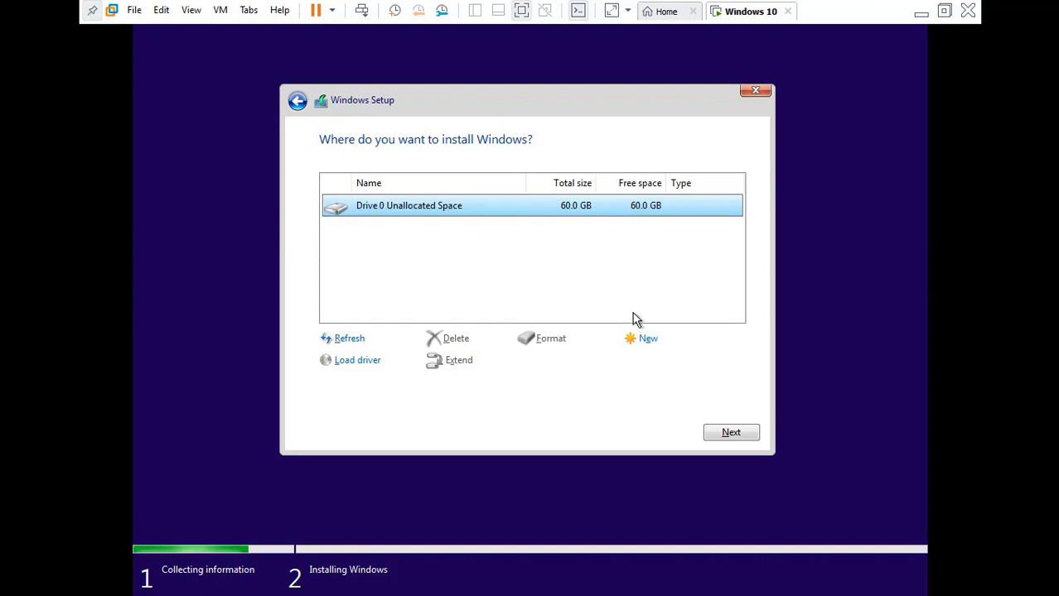
{"action": "left_click", "coordinate": [645, 341]}
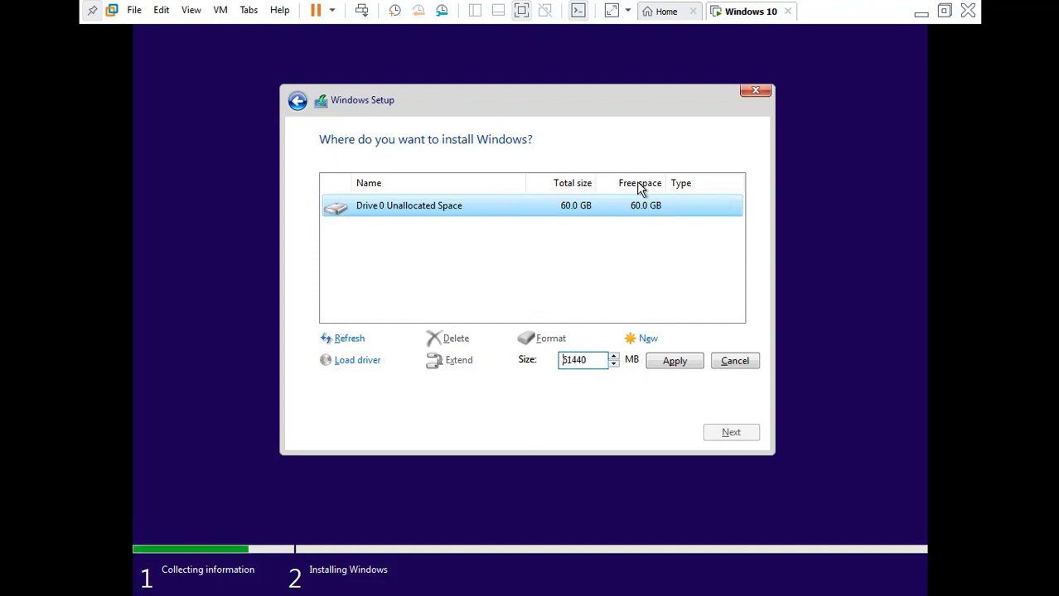
{"action": "left_click", "coordinate": [675, 361]}
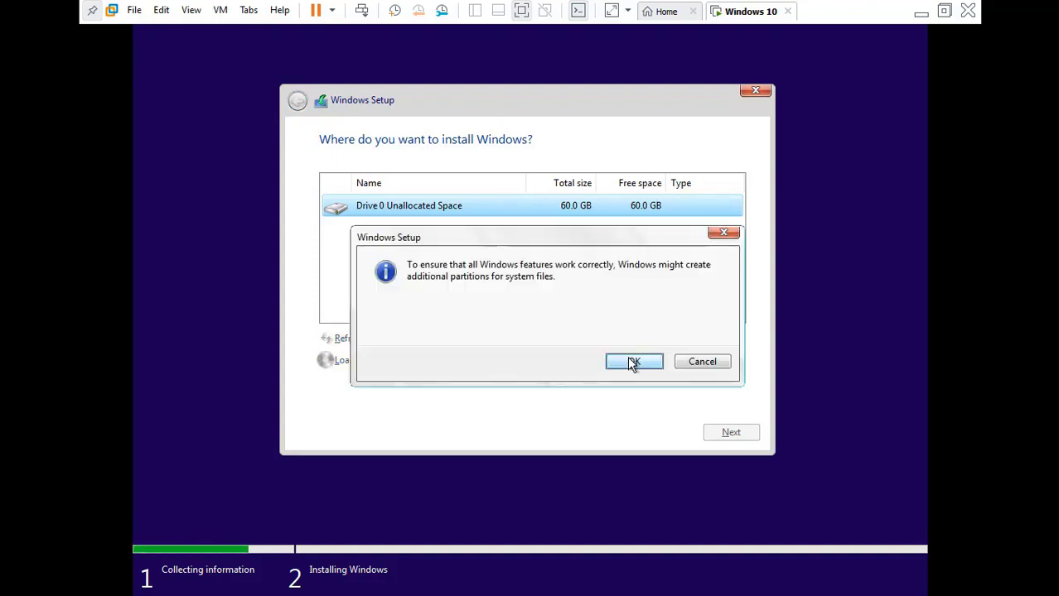
{"action": "left_click", "coordinate": [633, 363]}
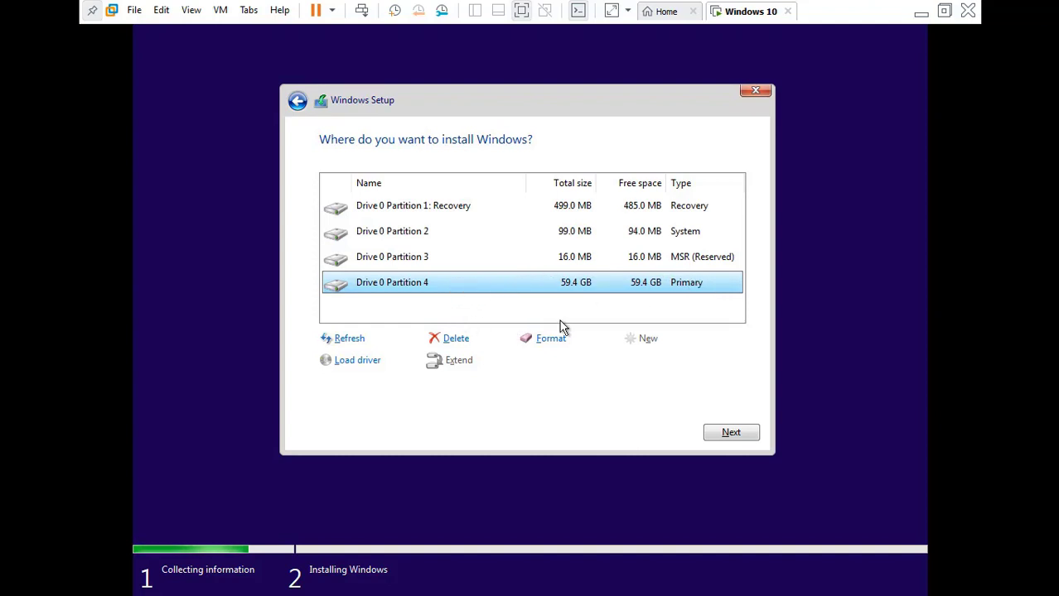
- Select the primary Drive 0 Partition 4 as the target and start installing Windows on it
{"action": "left_click", "coordinate": [440, 262]}
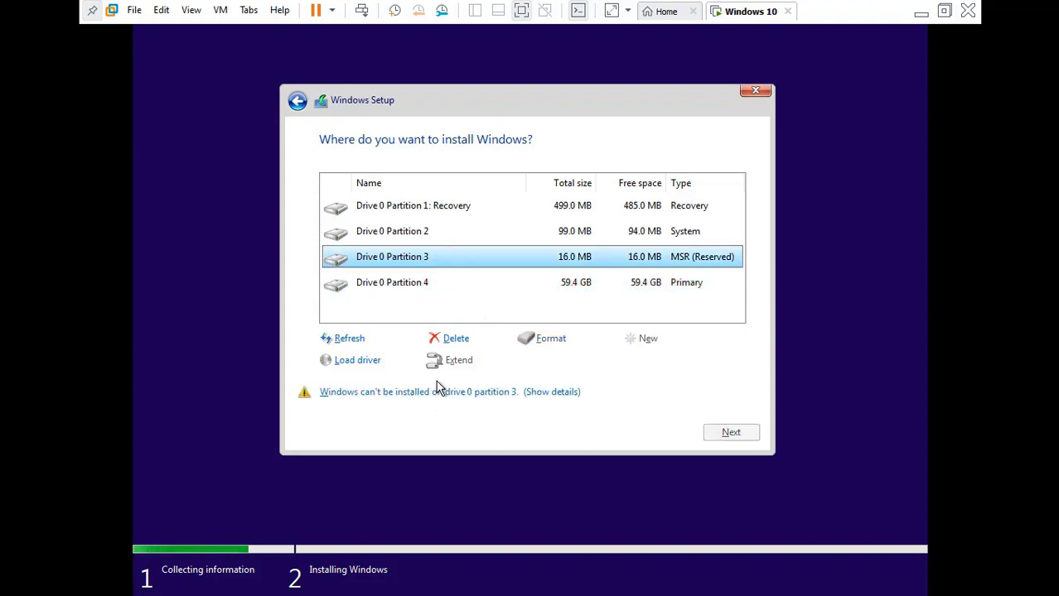
{"action": "left_click", "coordinate": [437, 291]}
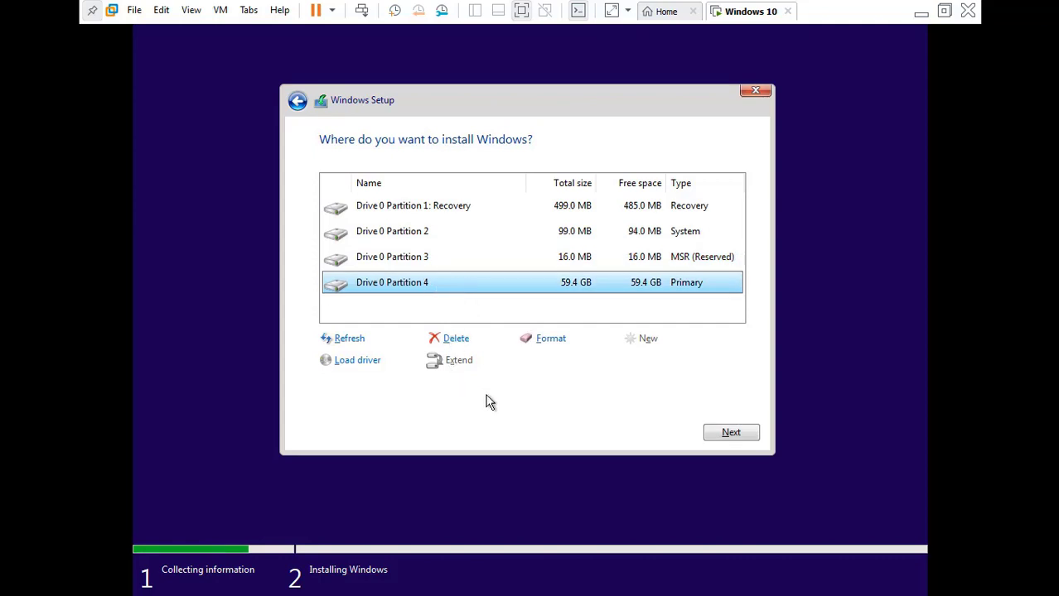
{"action": "left_click", "coordinate": [740, 433]}
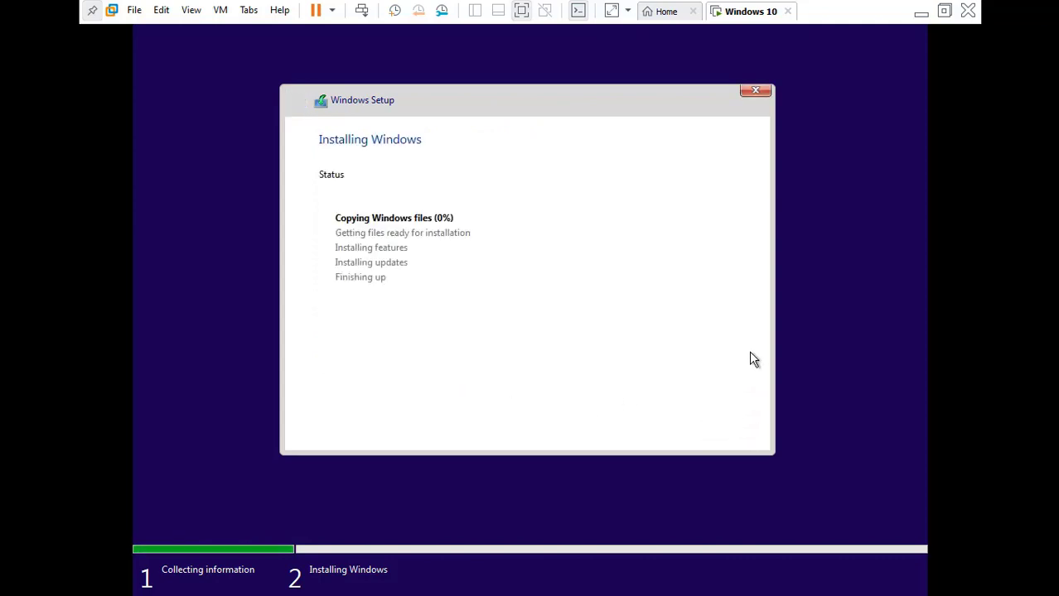